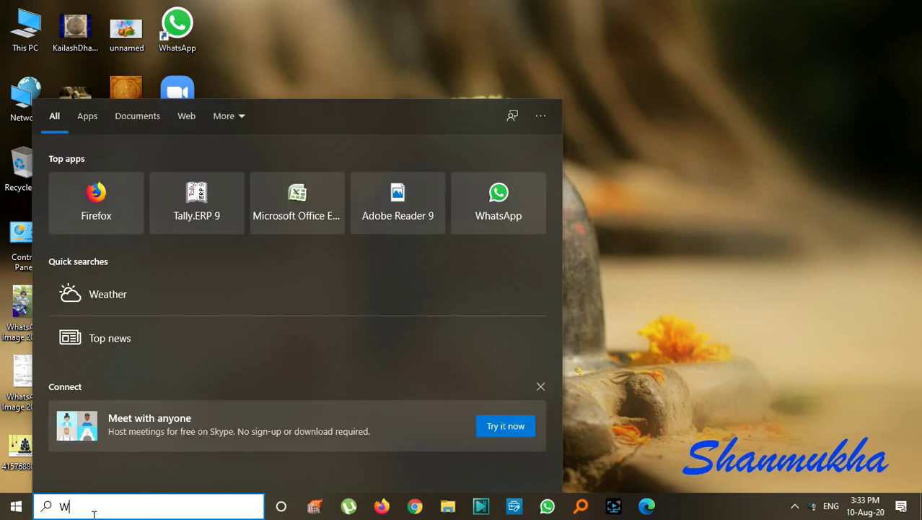
Open the Windows Update settings, start downloading the available updates, and close Settings after checking their download status.
text(DOWS UP)
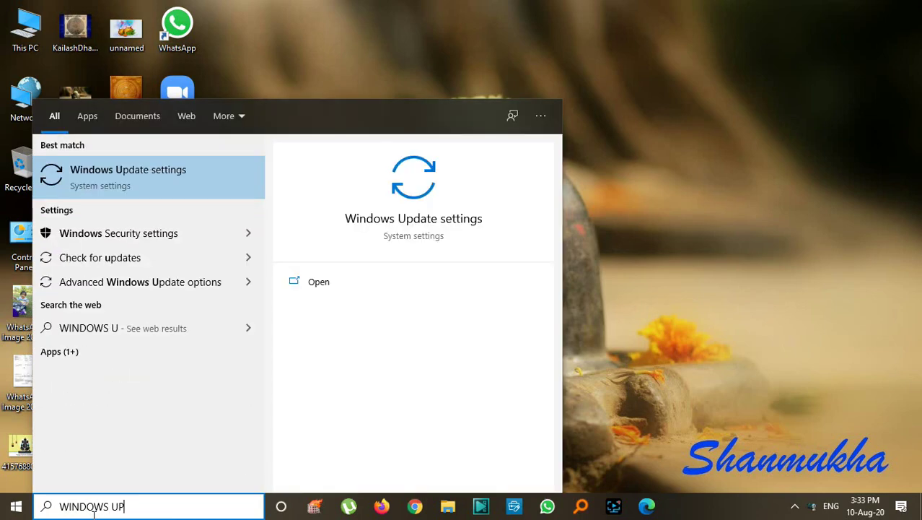
click(119, 177)
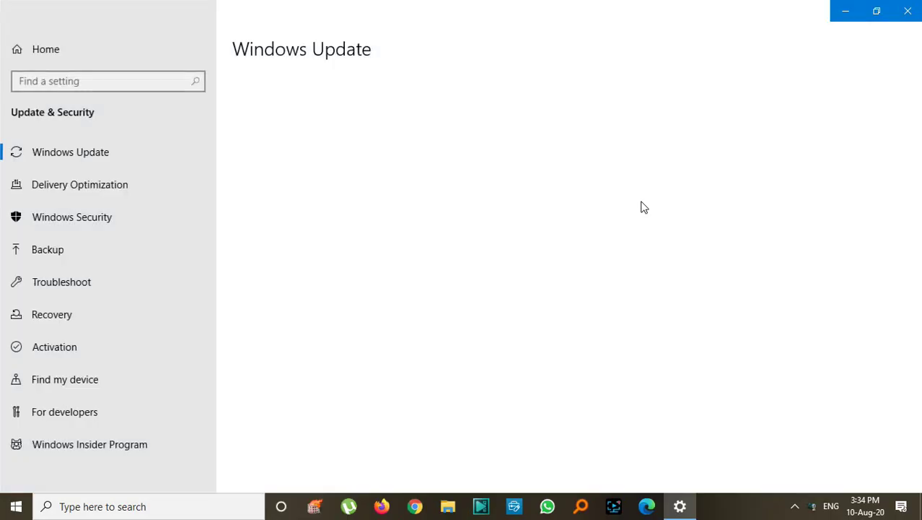
click(287, 241)
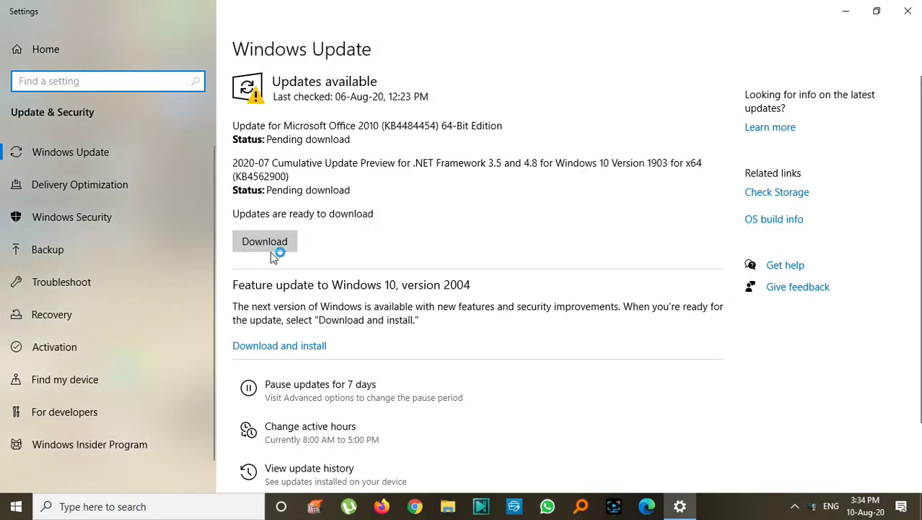
click(293, 244)
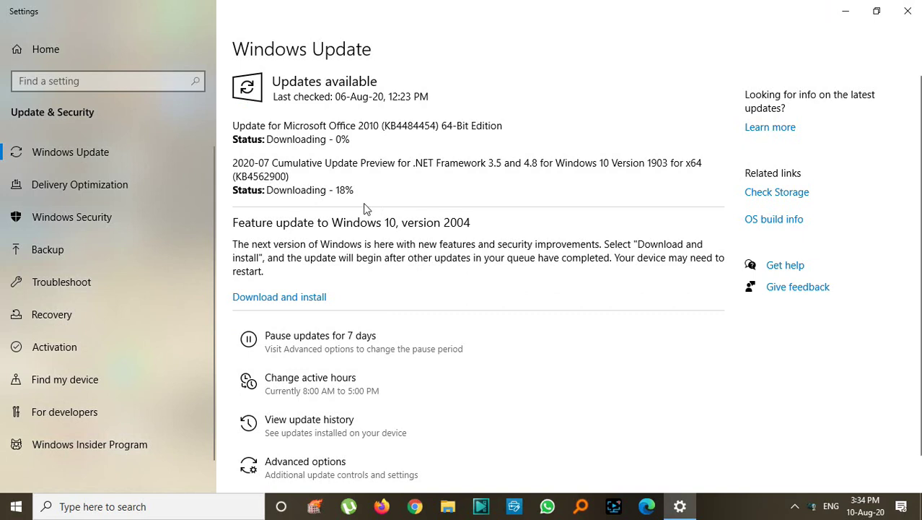
drag(267, 191, 382, 191)
click(397, 192)
scroll(436, 212, down, 1)
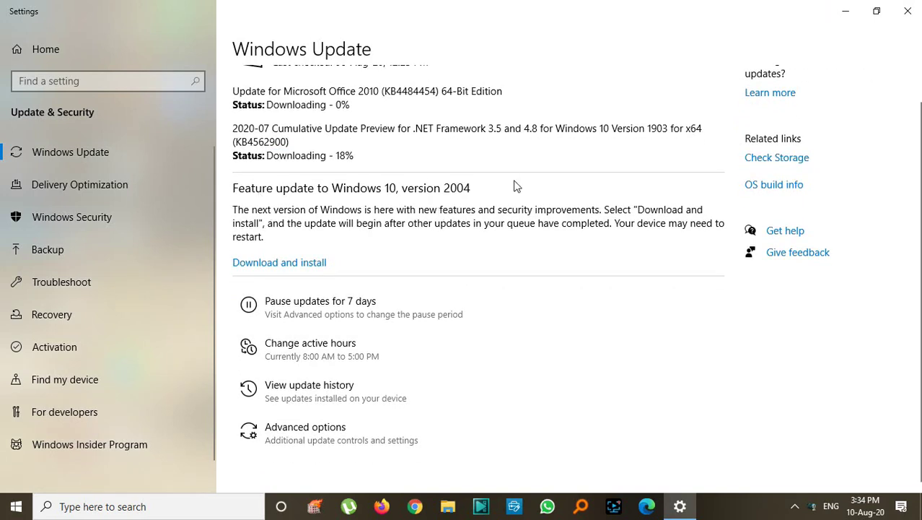
click(908, 11)
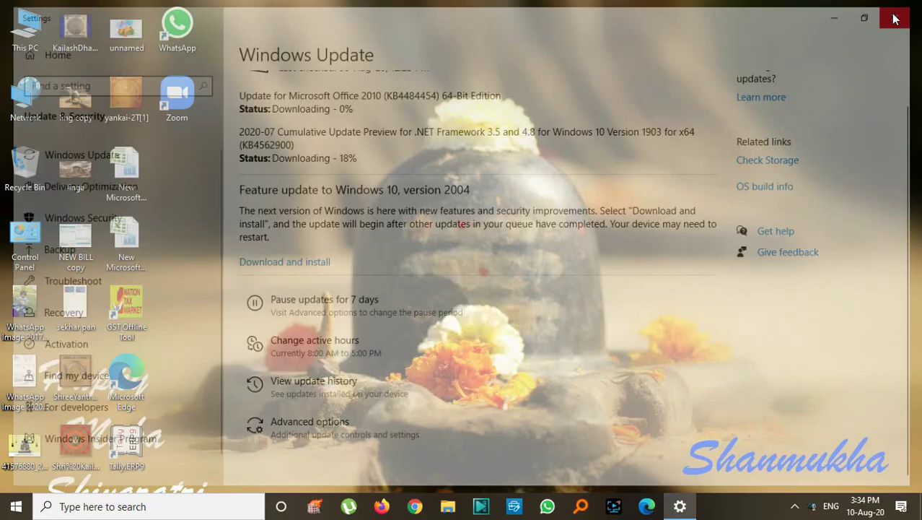
Run winver to check the installed Windows version and OS build, and close the About Windows dialog.
key(super+r)
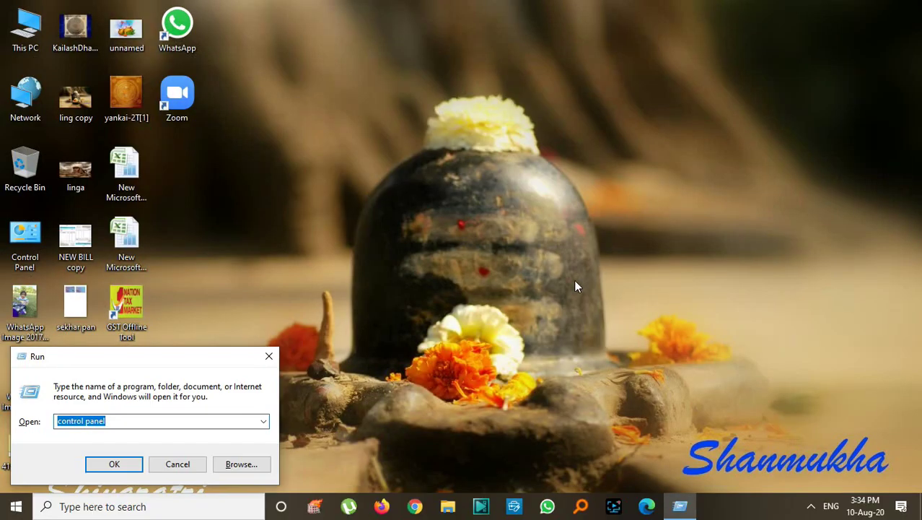
text(Wi)
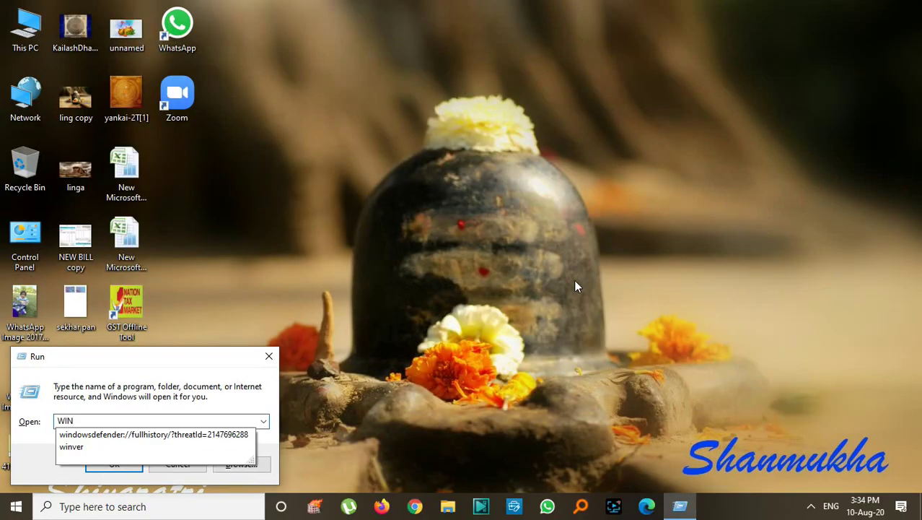
key(Down)
key(Return)
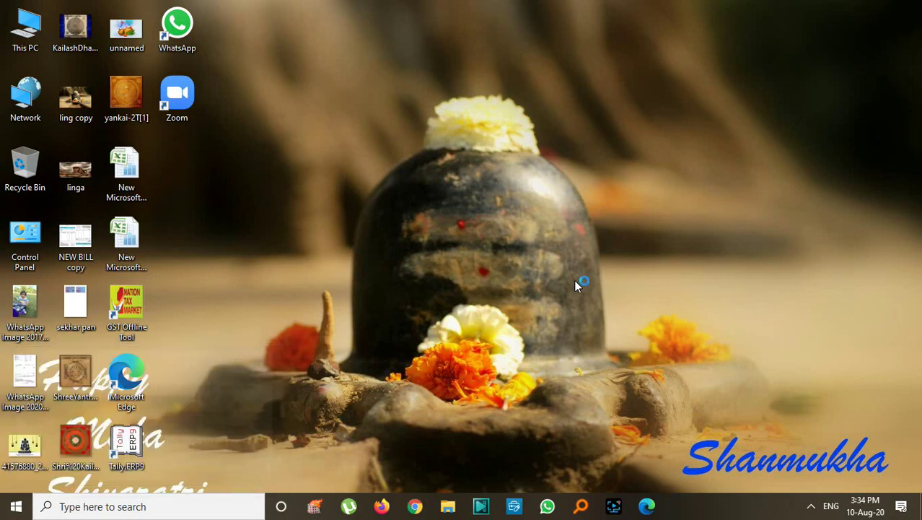
drag(64, 39, 261, 51)
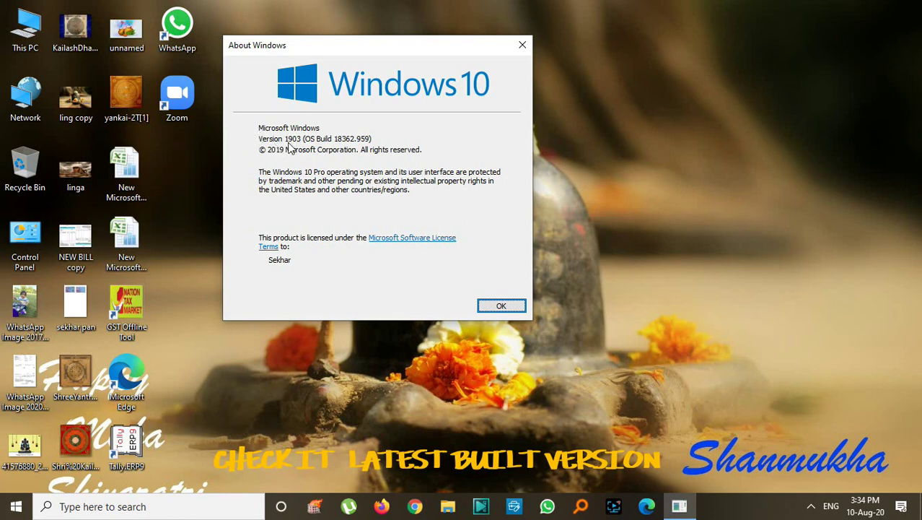
click(491, 300)
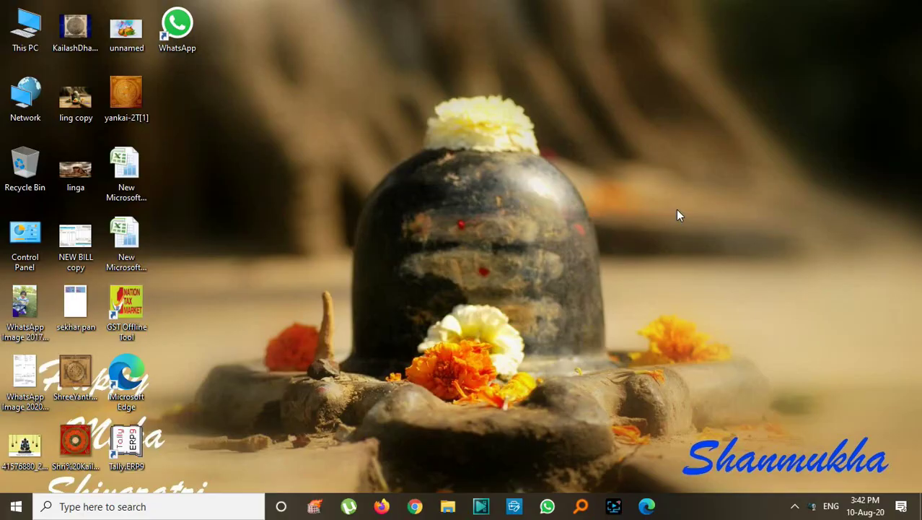
Refresh the desktop twice.
right_click(677, 210)
click(714, 250)
right_click(618, 221)
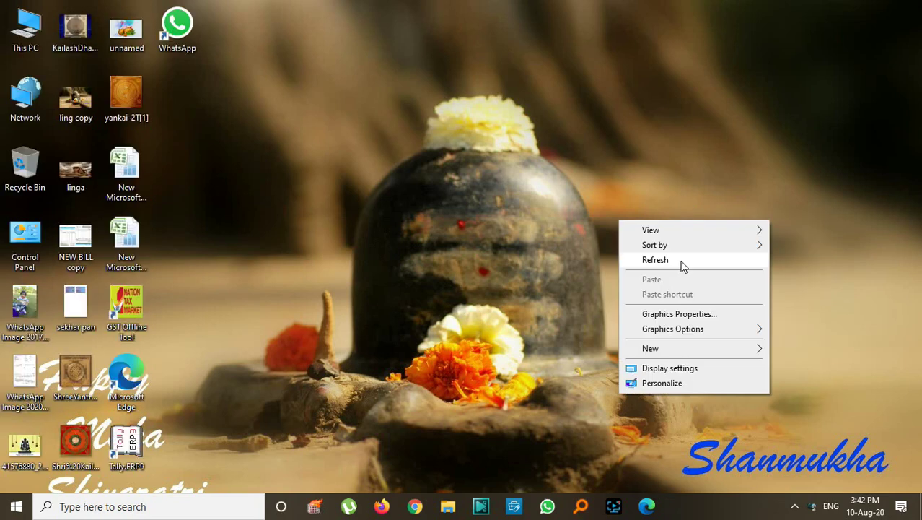
click(681, 261)
Open Virus & threat protection in Windows Security and check for security intelligence updates.
click(797, 508)
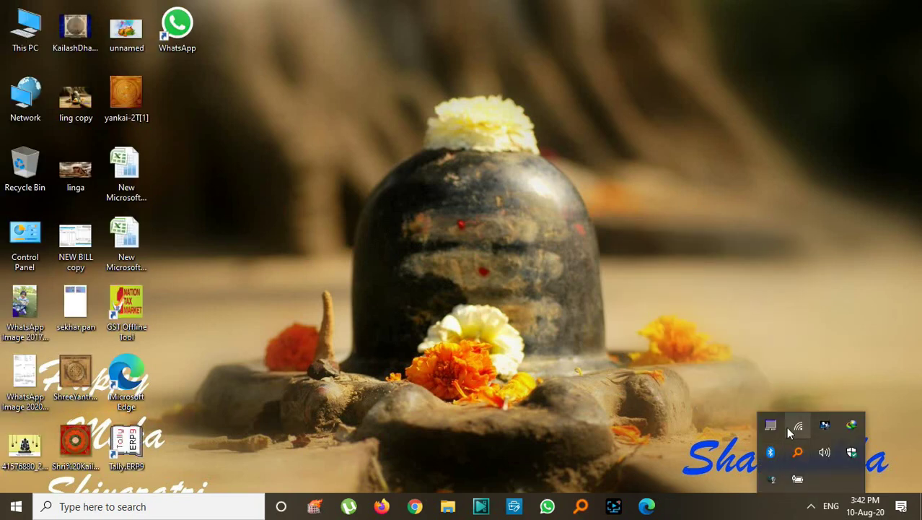
click(851, 453)
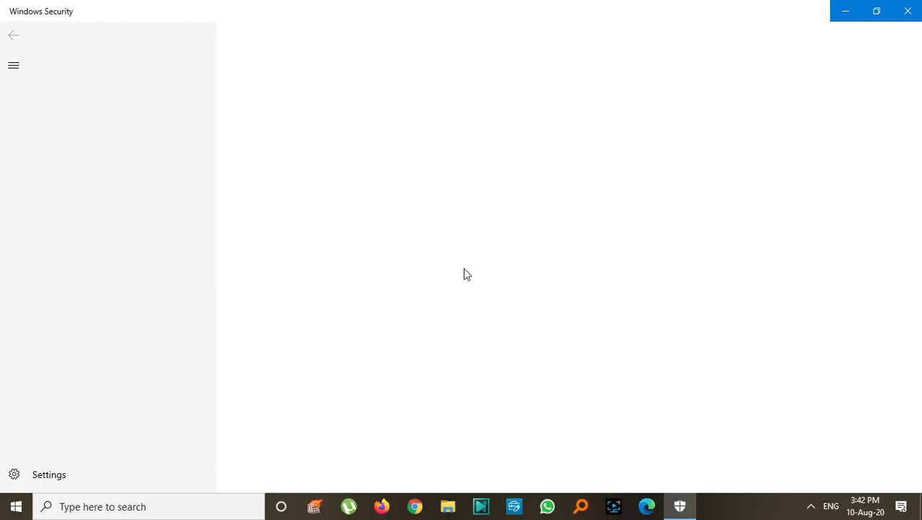
click(331, 211)
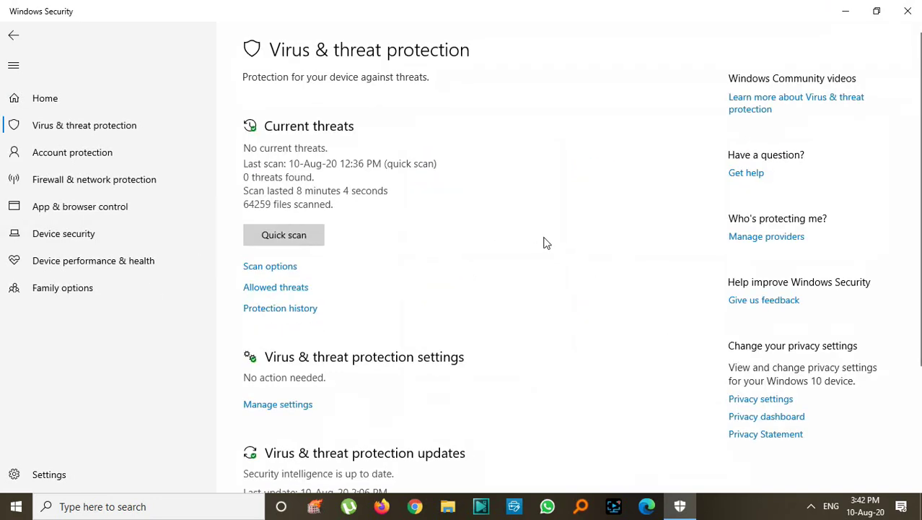
scroll(437, 243, down, 3)
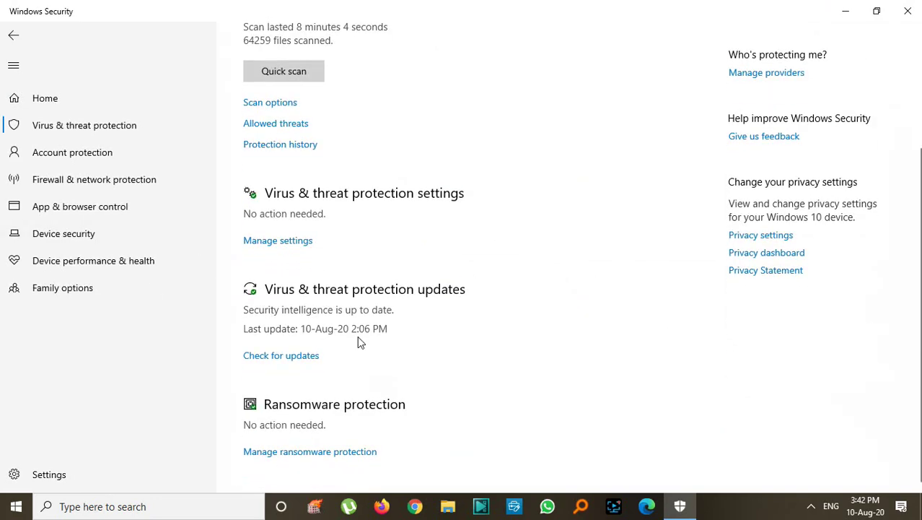
click(275, 357)
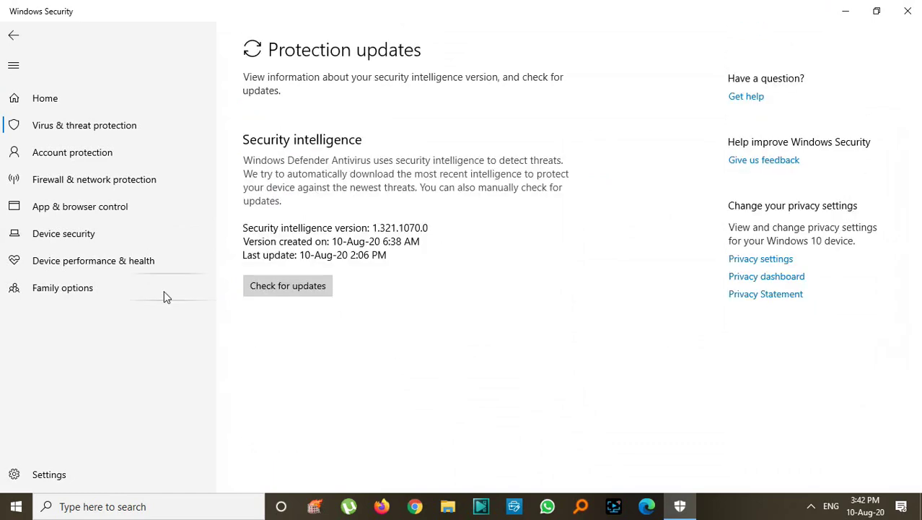
click(280, 288)
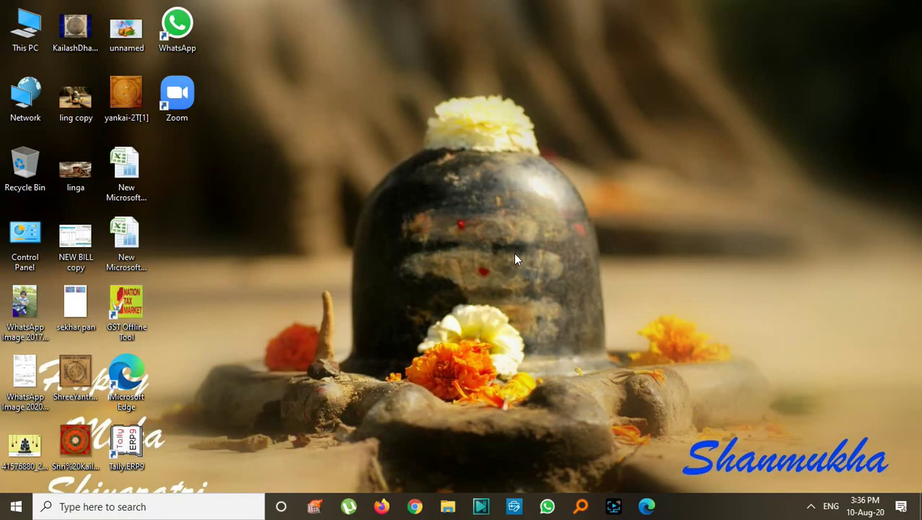
Refresh the desktop two times before opening Control Panel.
right_click(514, 253)
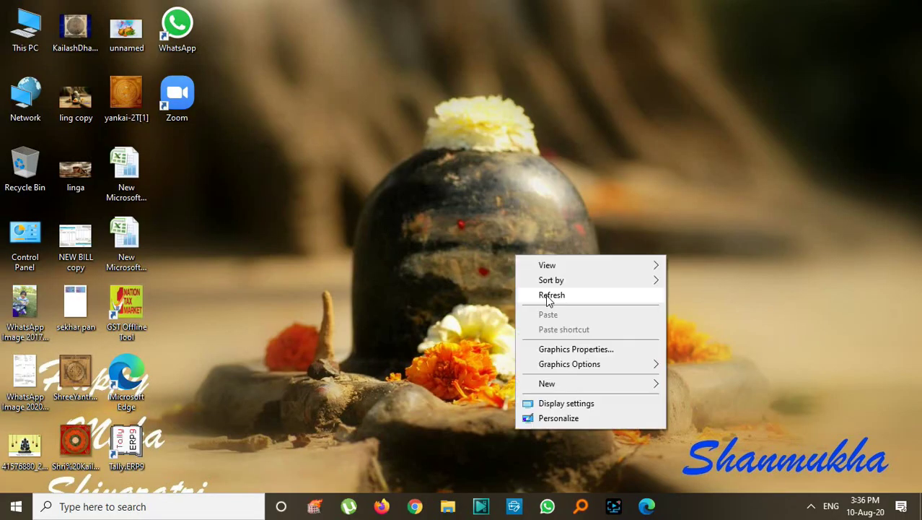
click(541, 294)
right_click(520, 235)
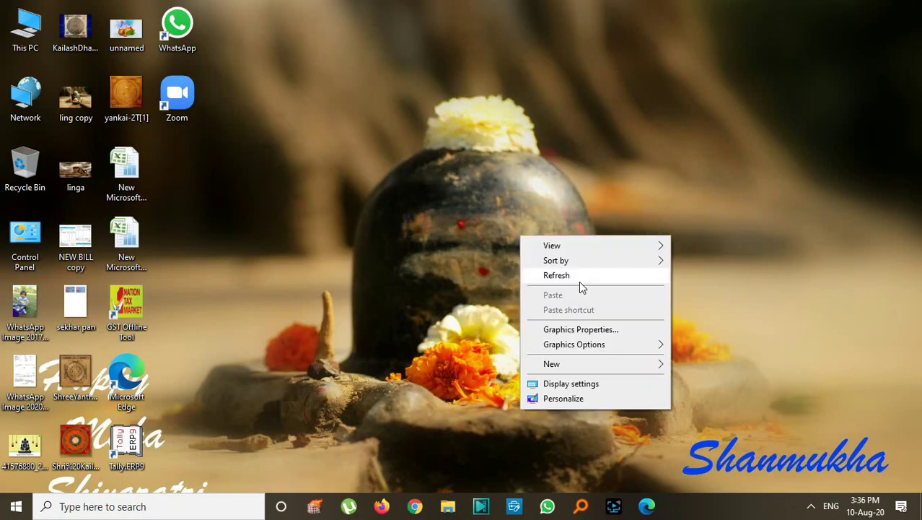
click(579, 281)
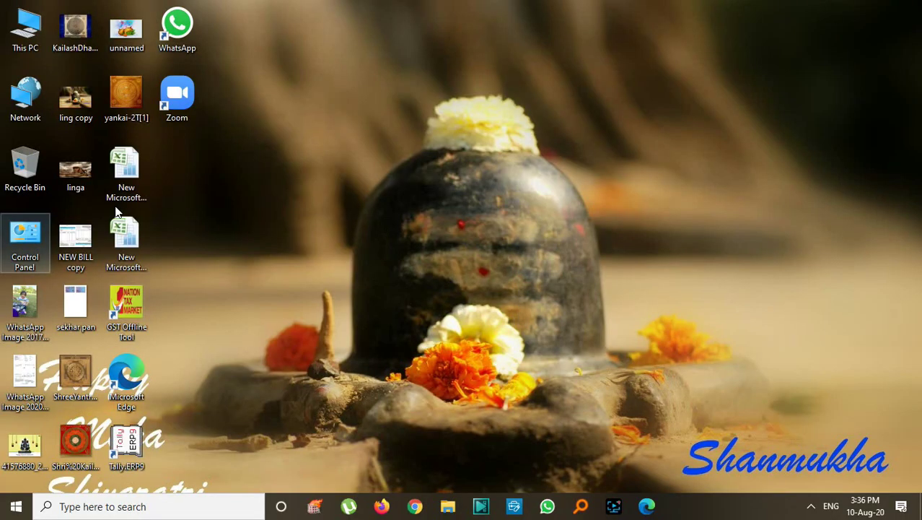
Open the installed programs list in Control Panel and uninstall Zoom.
double_click(25, 247)
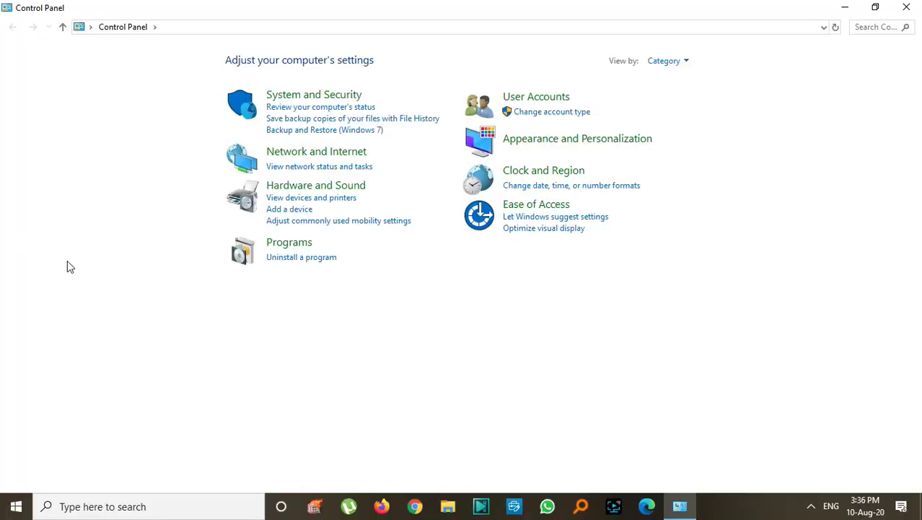
click(305, 257)
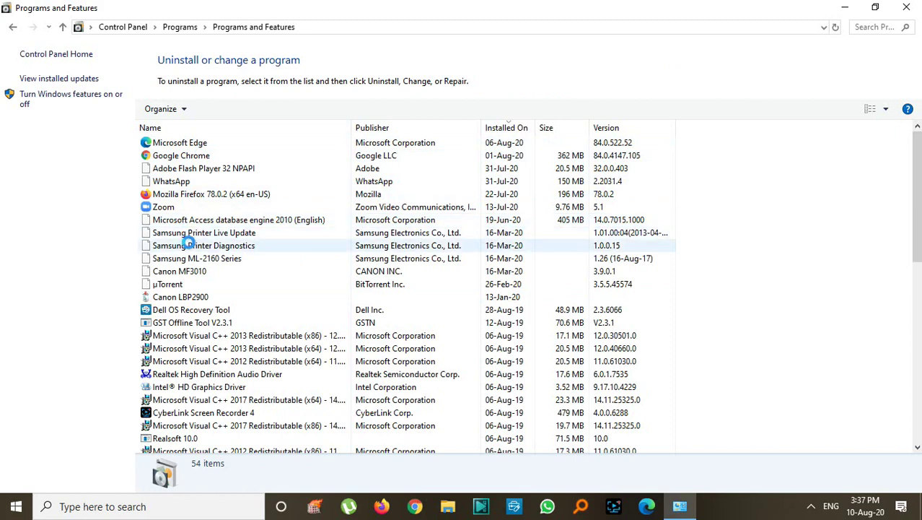
double_click(163, 207)
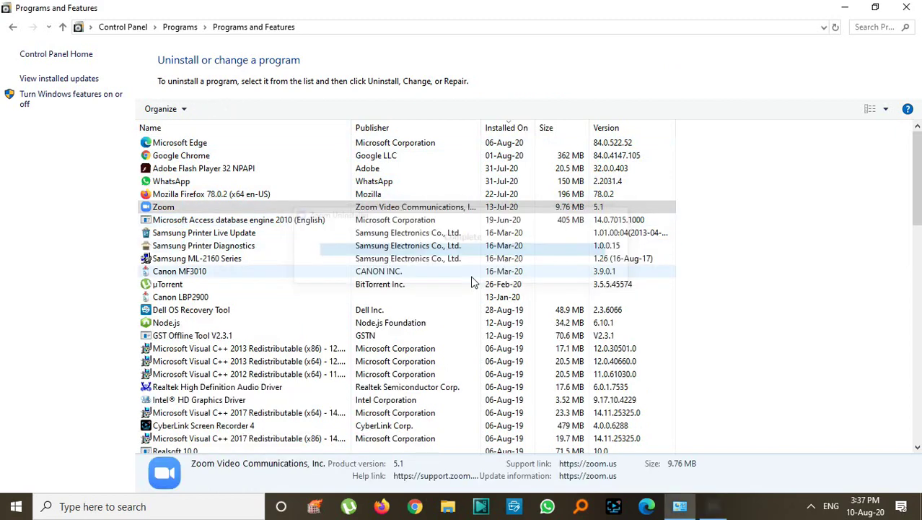
Uninstall the Canon MF3010 program, allowing the change and agreeing to remove the drivers with all their components.
click(163, 259)
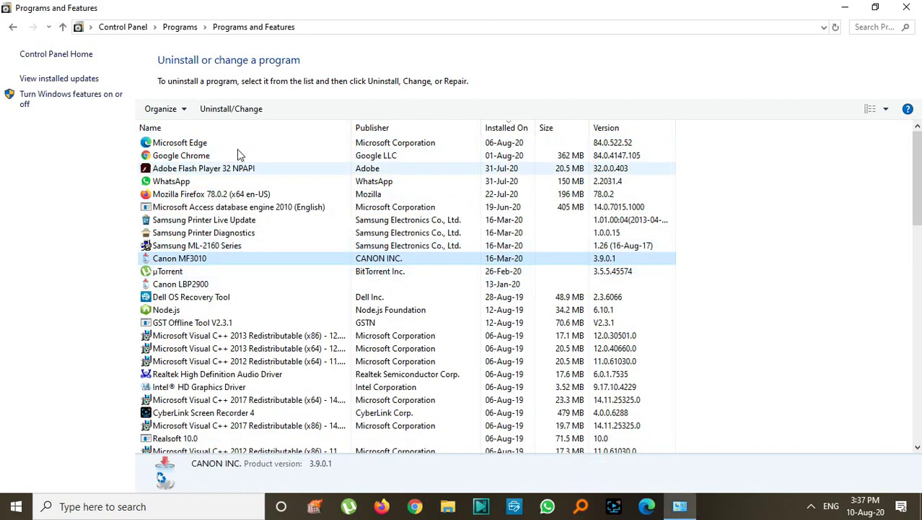
click(225, 110)
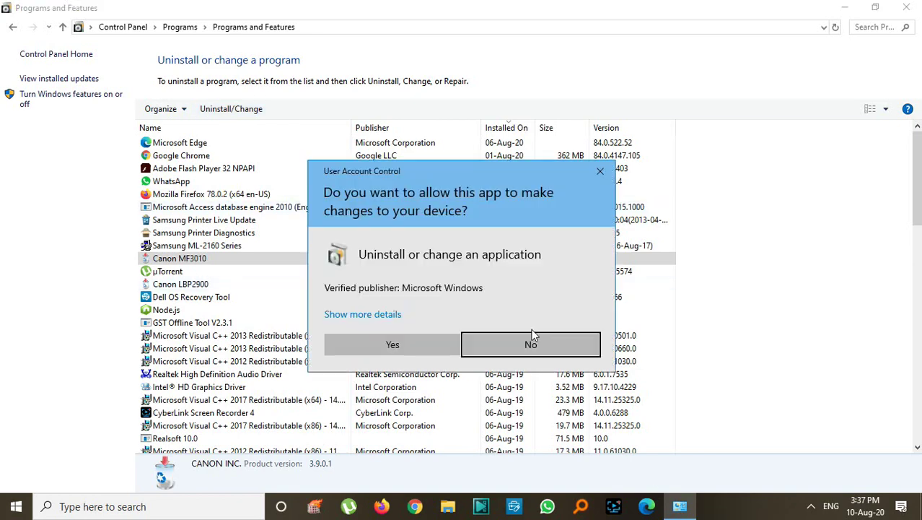
click(388, 343)
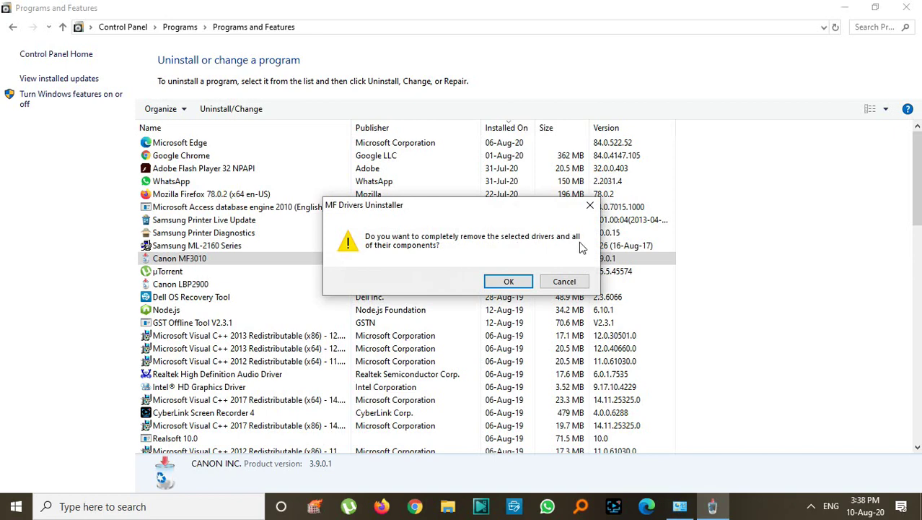
click(521, 281)
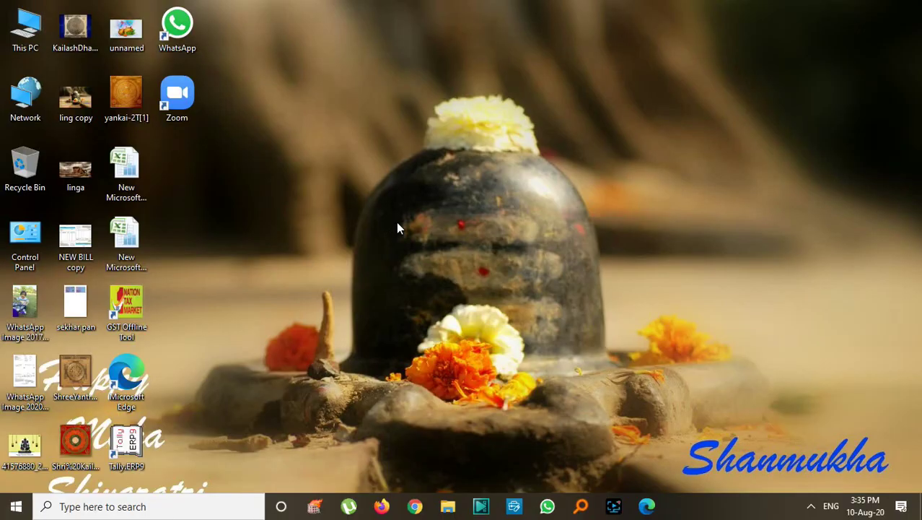
Refresh the desktop twice.
right_click(397, 223)
click(432, 259)
right_click(412, 230)
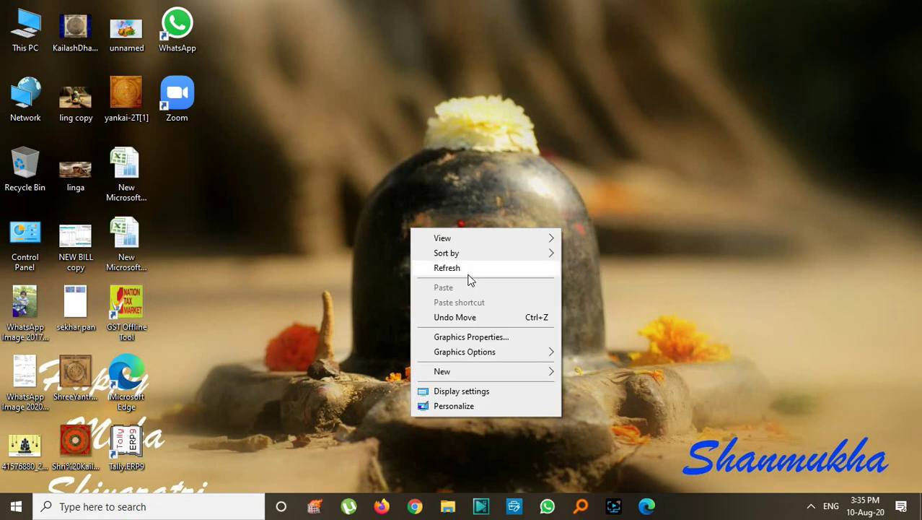
click(468, 271)
Run TEMP to open the Windows Temp folder and delete all its contents, granting administrator permission for the WinSAT folder.
key(super+r)
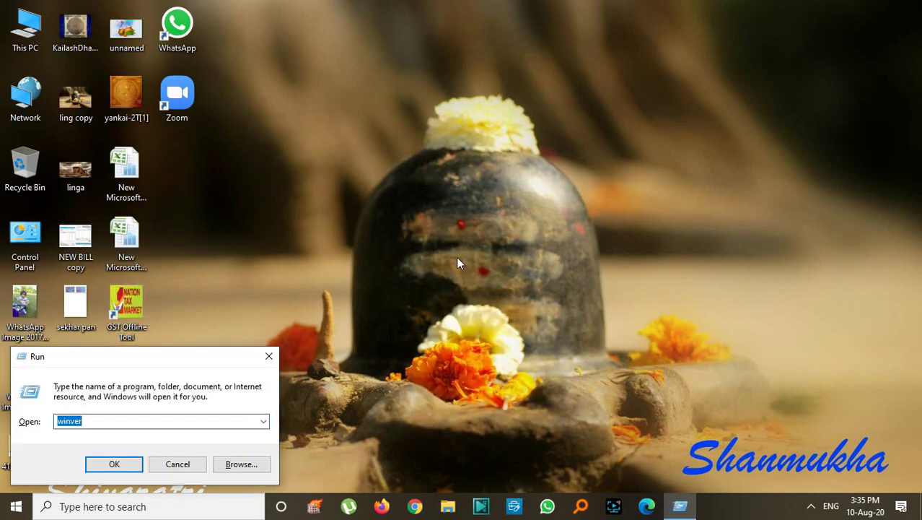
text(TEMP)
key(Return)
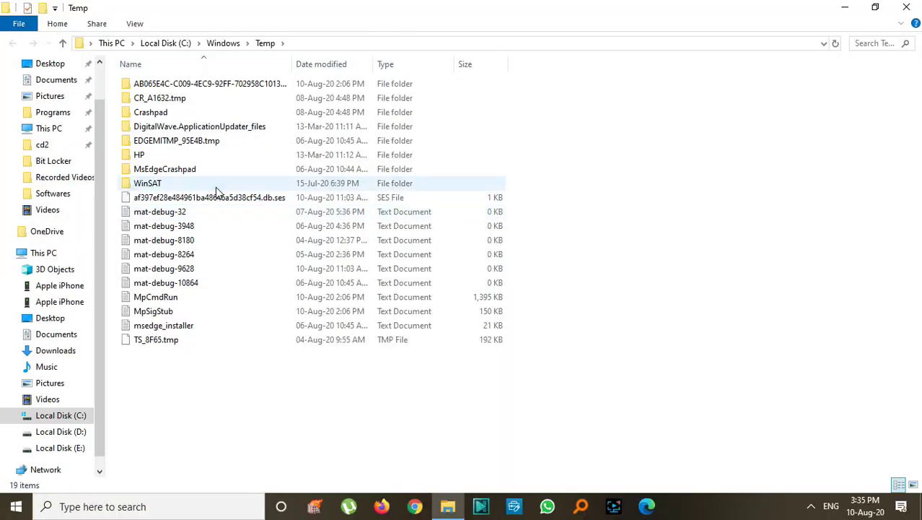
click(216, 186)
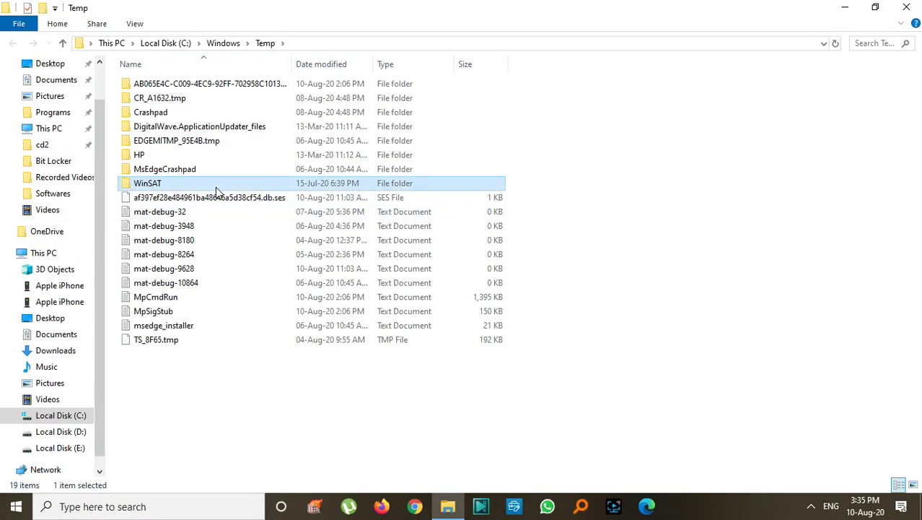
key(ctrl+a)
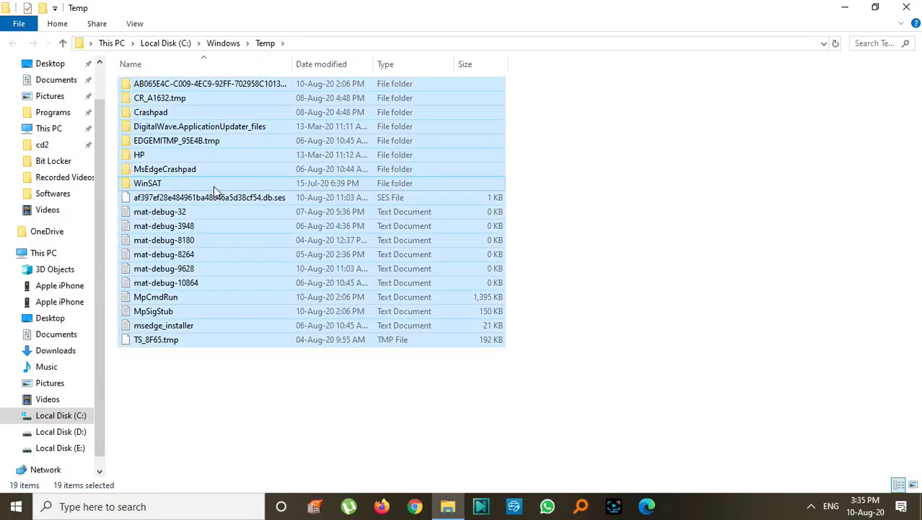
key(Delete)
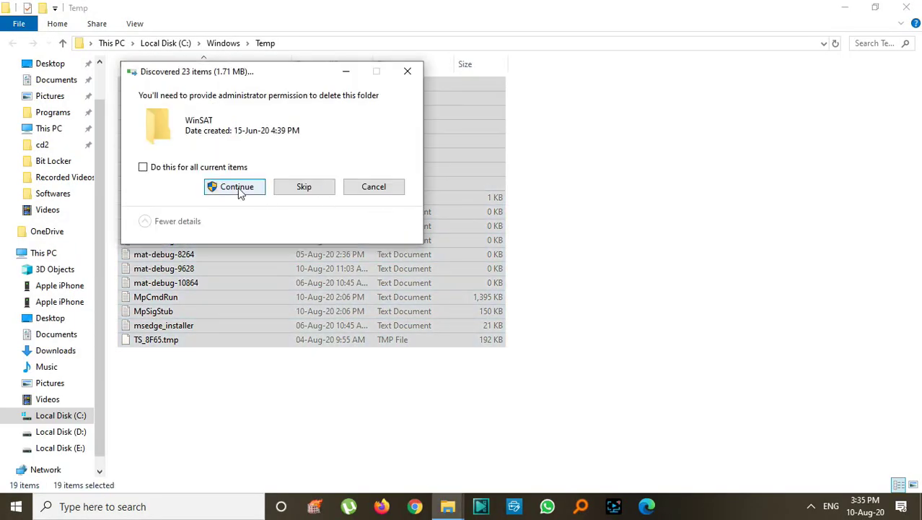
click(238, 187)
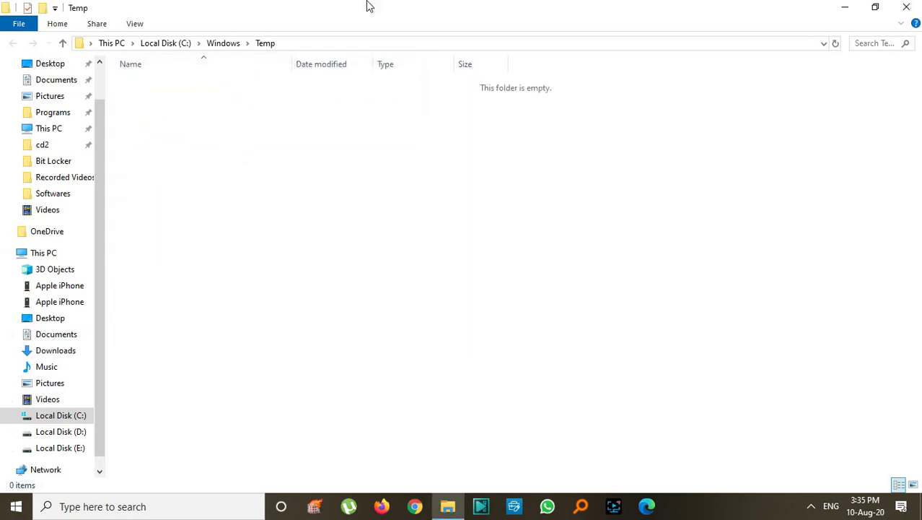
Close the Temp folder window and refresh the desktop.
click(907, 7)
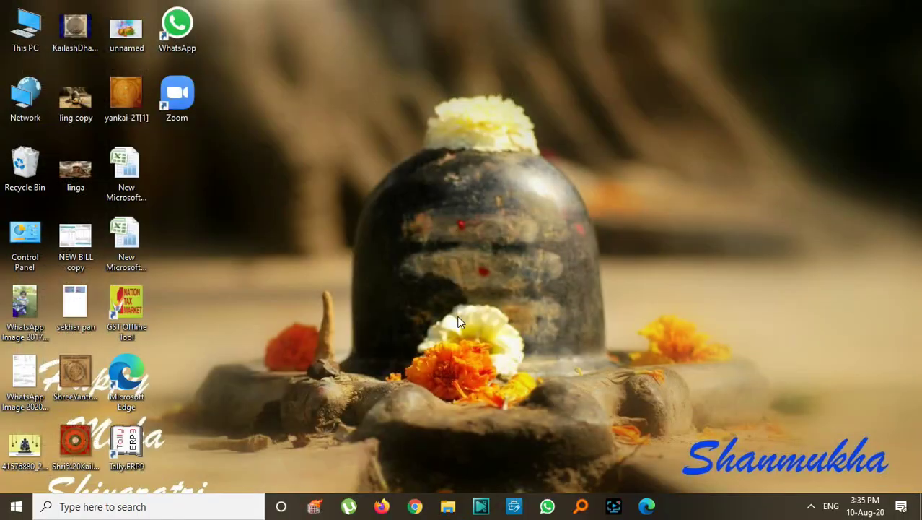
right_click(429, 296)
click(460, 335)
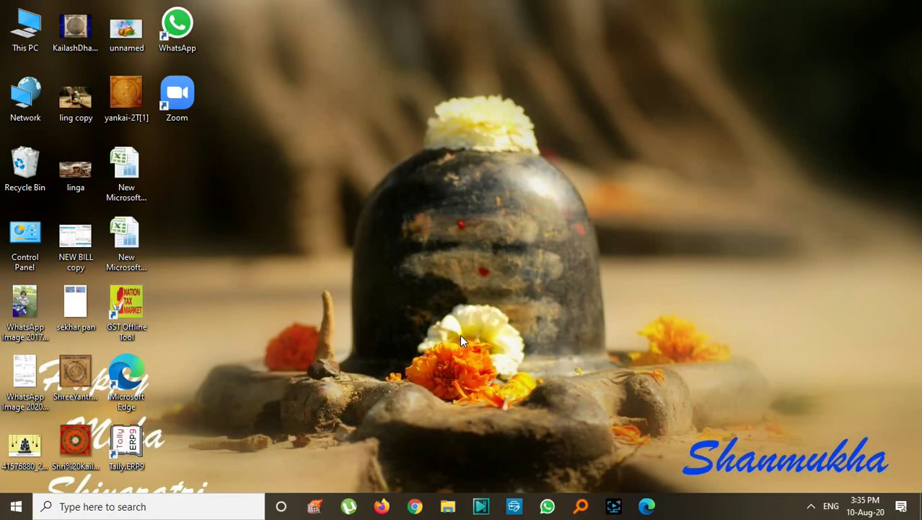
Run prefetch to open the Windows Prefetch folder, granting permanent access to it.
key(super+r)
text(PR)
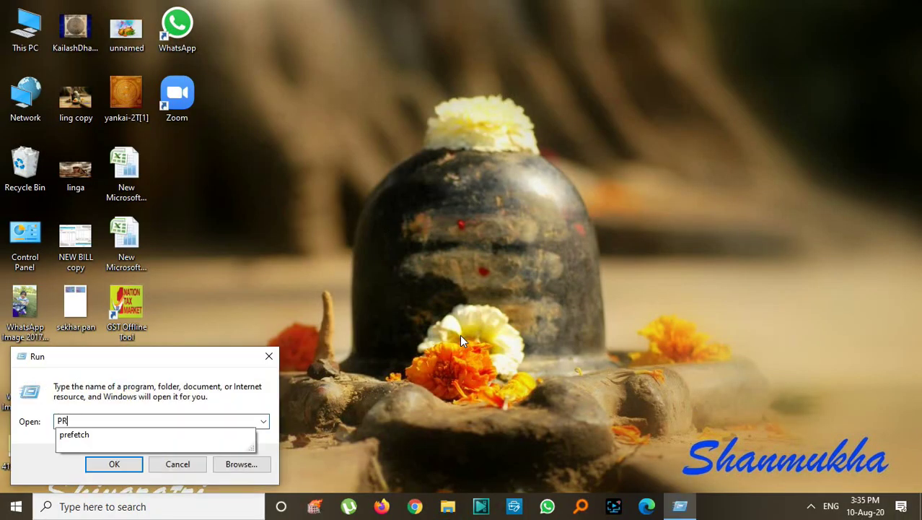
text(E)
key(Down)
key(Return)
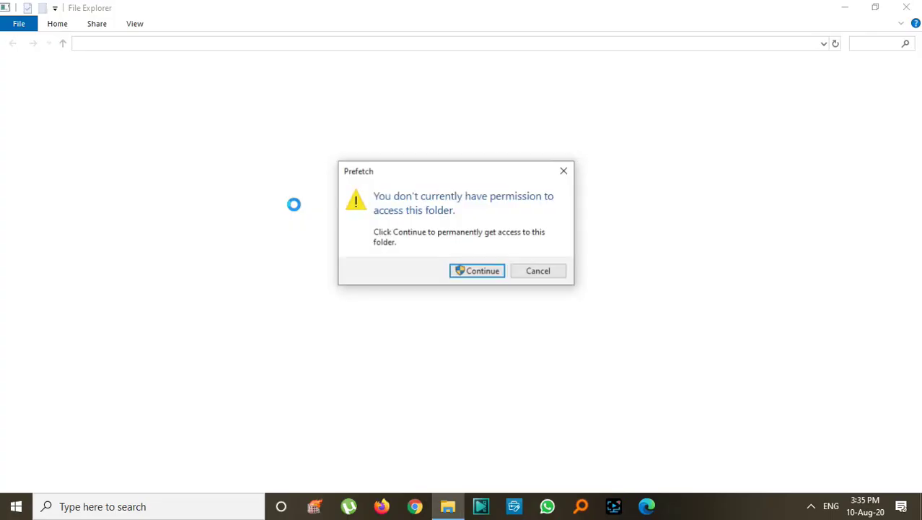
click(477, 272)
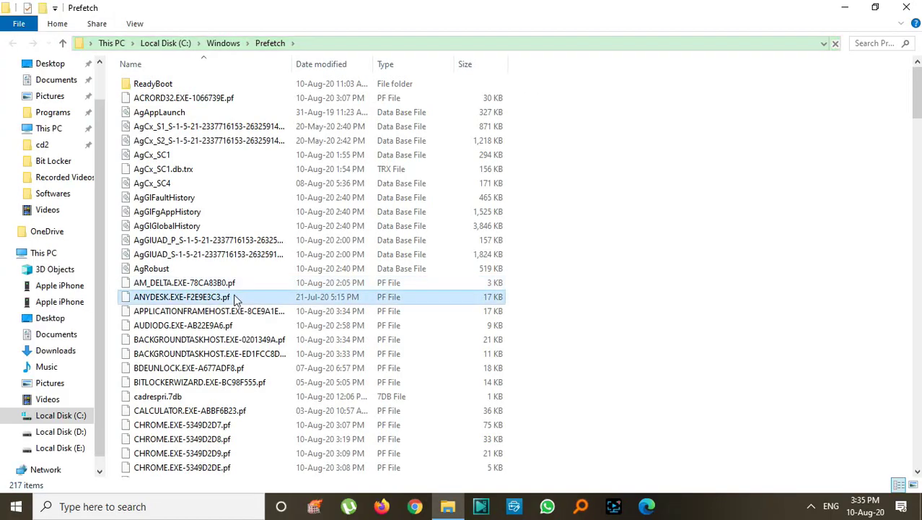
Delete all the contents of the Prefetch folder, skipping every file that is in use.
click(235, 296)
key(ctrl+a)
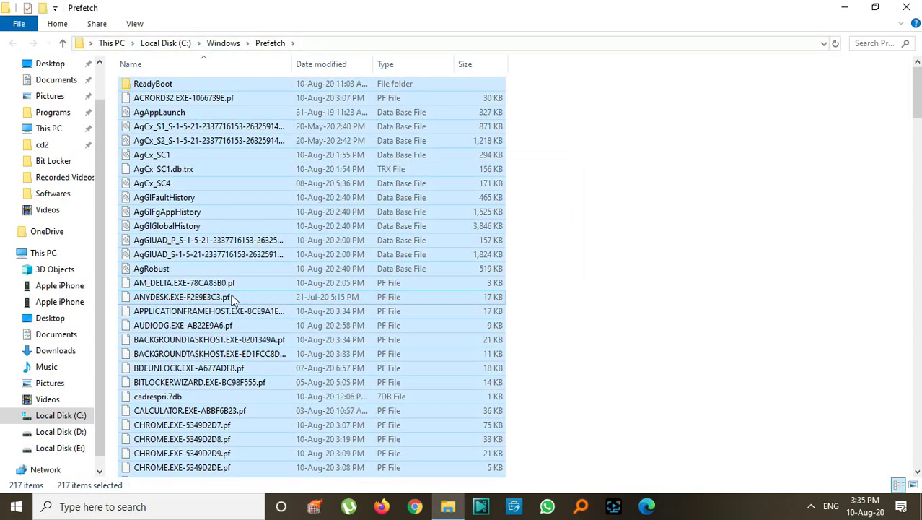
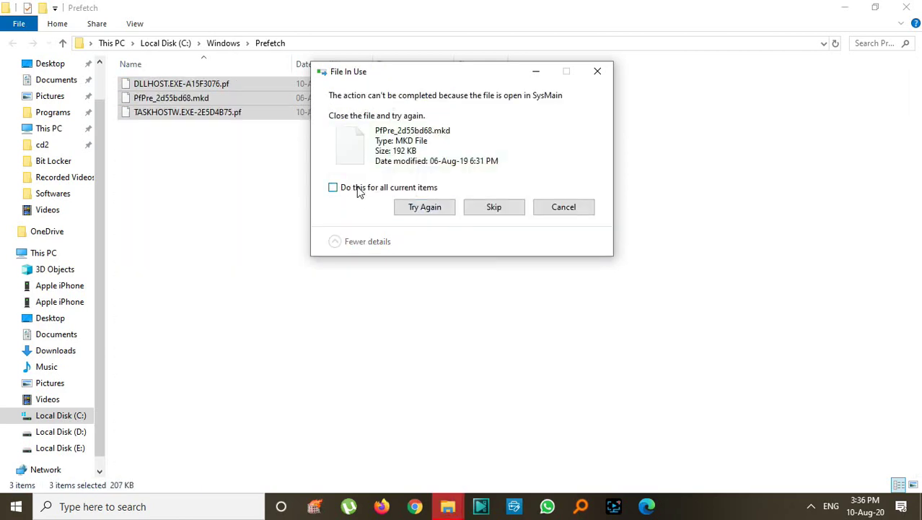
click(356, 188)
click(496, 207)
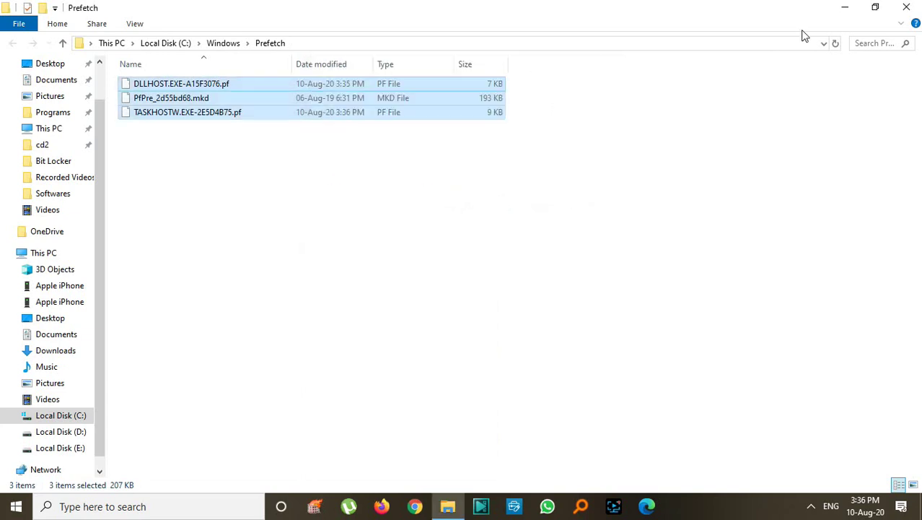
Close the Prefetch folder window and refresh the desktop.
click(906, 7)
right_click(450, 152)
click(503, 192)
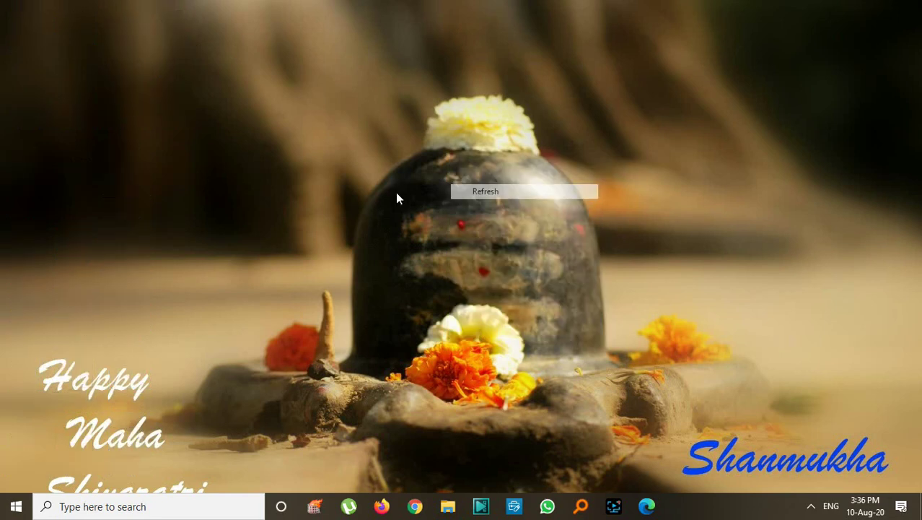
Empty the Recycle Bin, confirming permanent deletion and granting administrator permission for all current items.
right_click(21, 164)
click(48, 185)
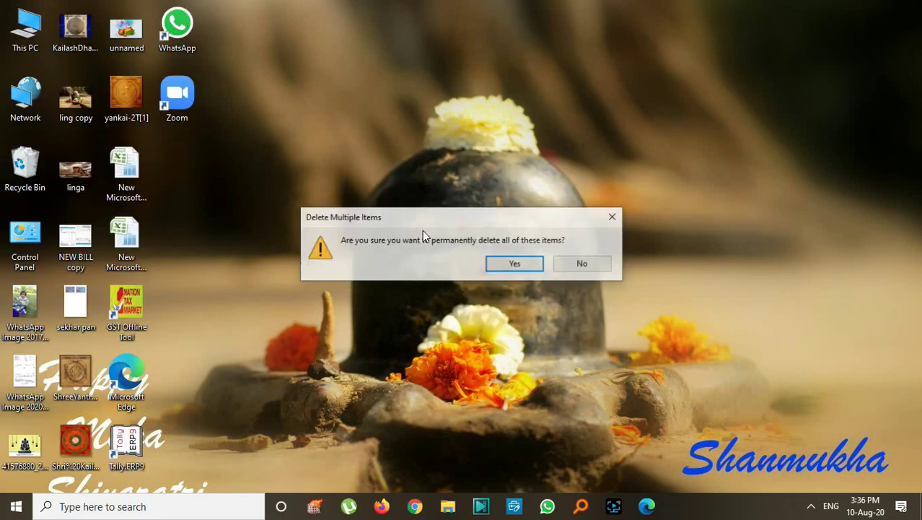
click(498, 270)
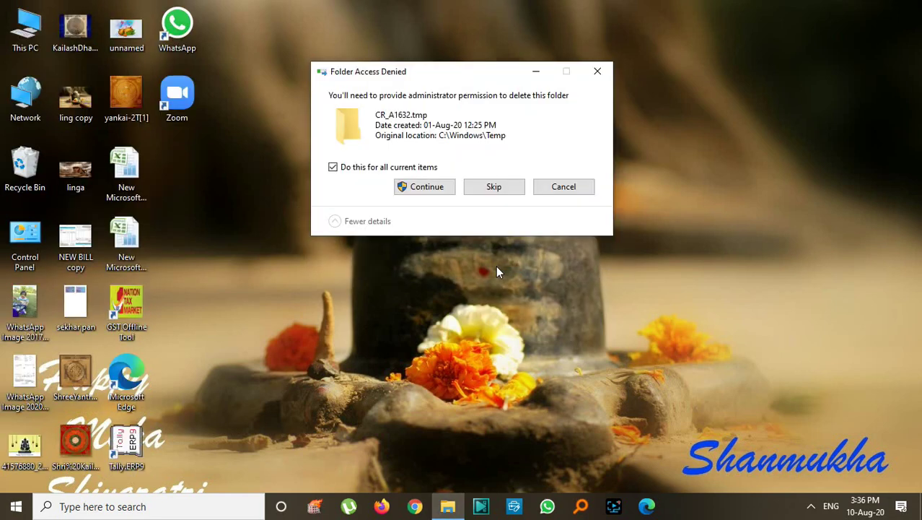
click(427, 188)
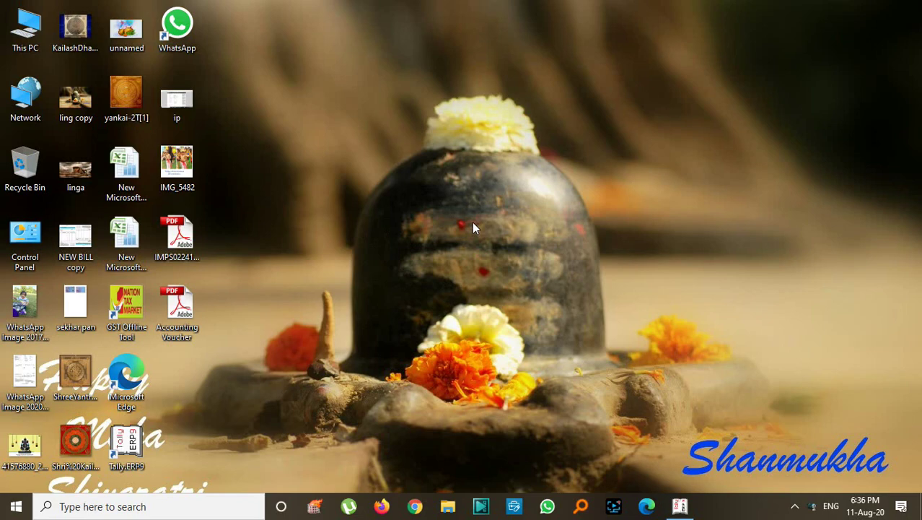
Refresh the desktop twice.
right_click(472, 222)
click(498, 261)
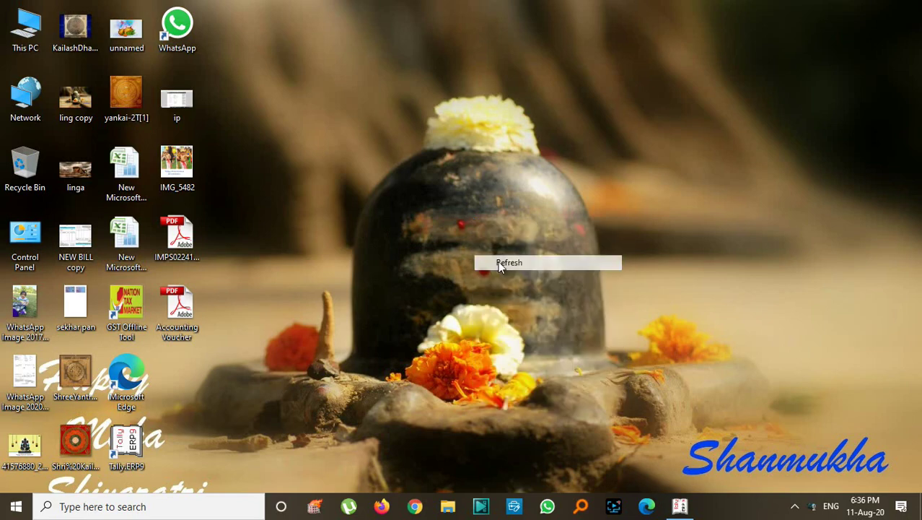
right_click(476, 200)
click(509, 234)
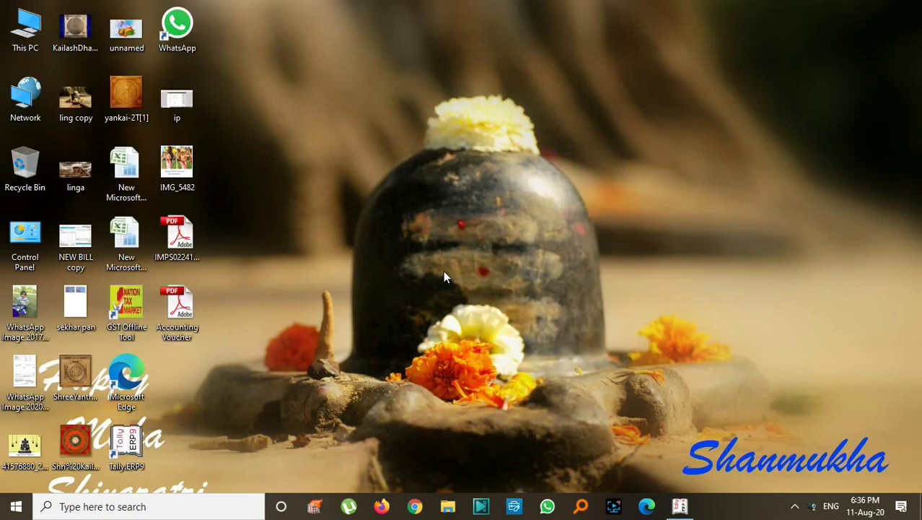
Run MSCONFIG, examine the services list and the startup section for programs to disable, and close System Configuration.
key(super+r)
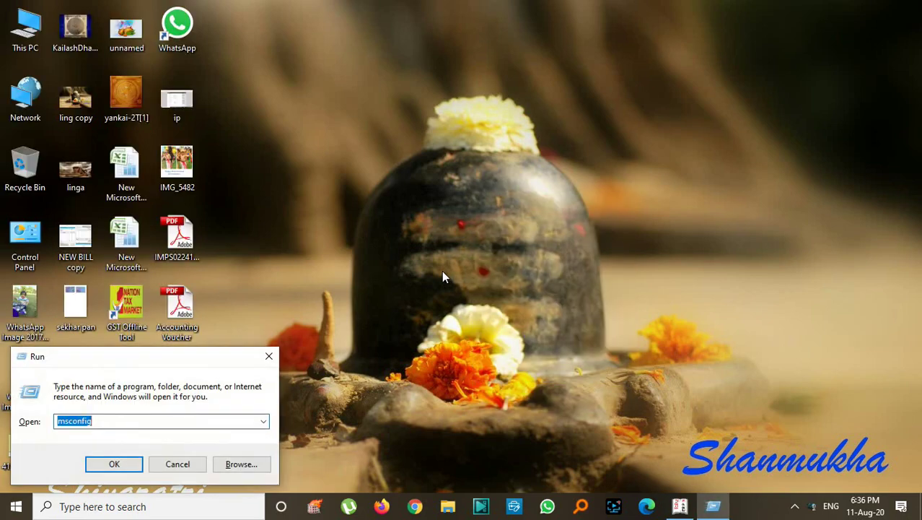
text(MSCONFIG)
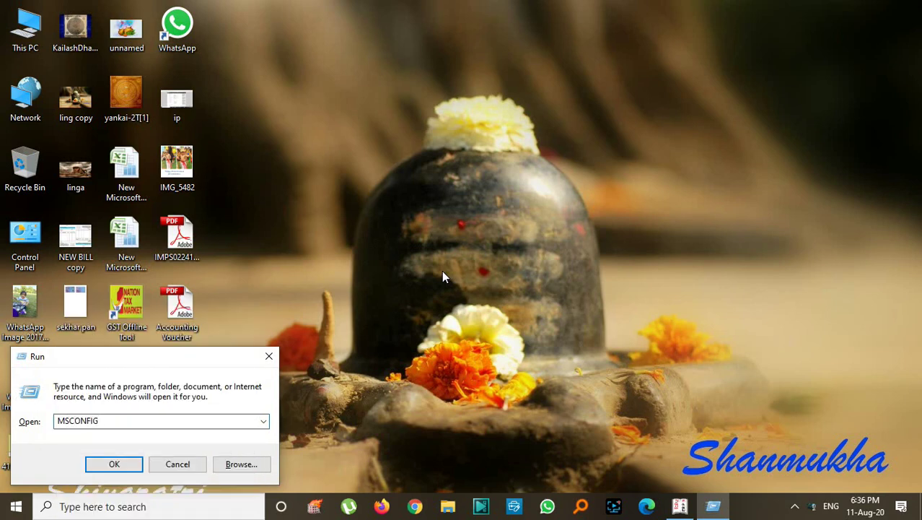
key(Return)
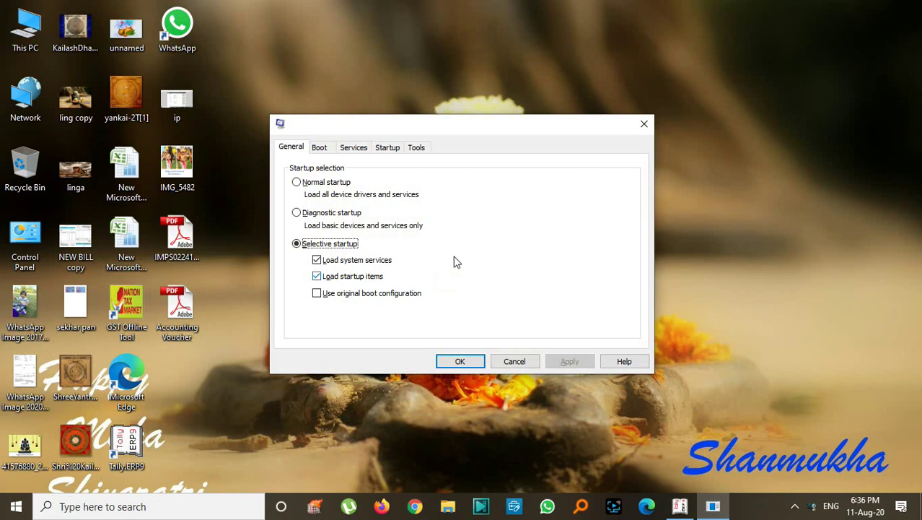
click(363, 153)
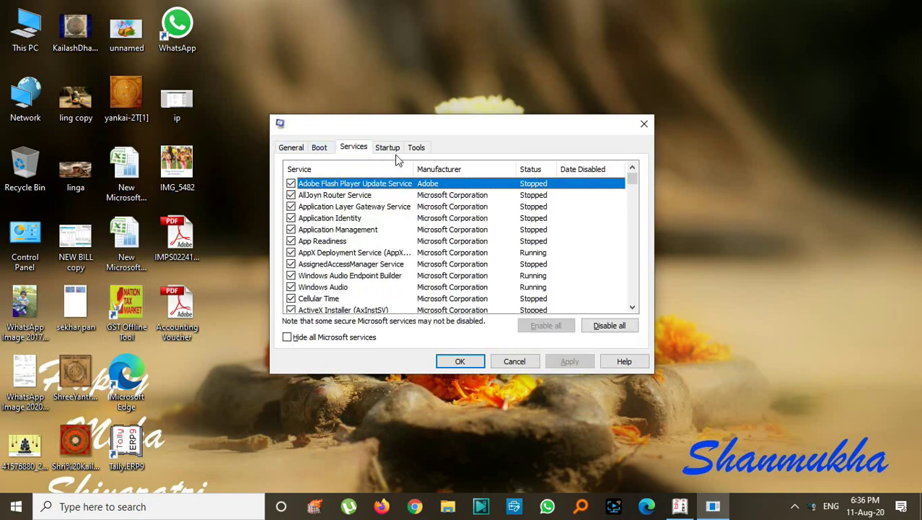
click(389, 149)
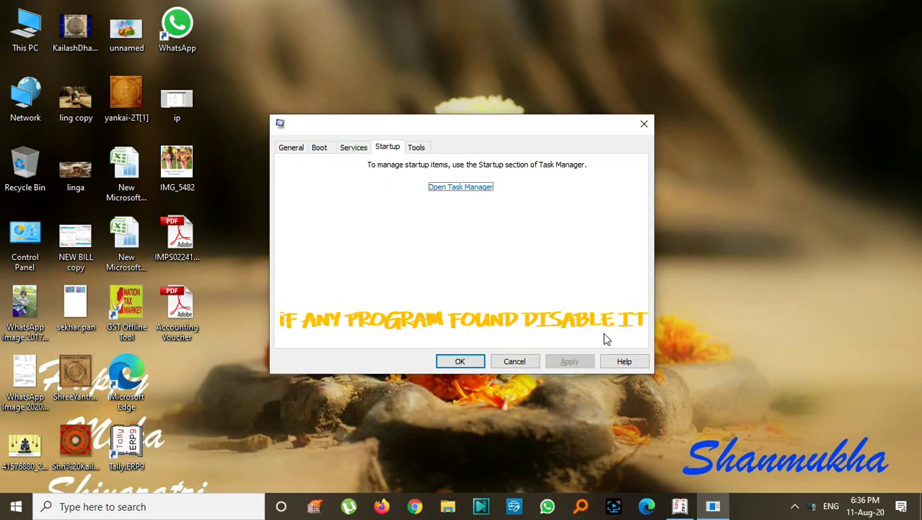
click(468, 362)
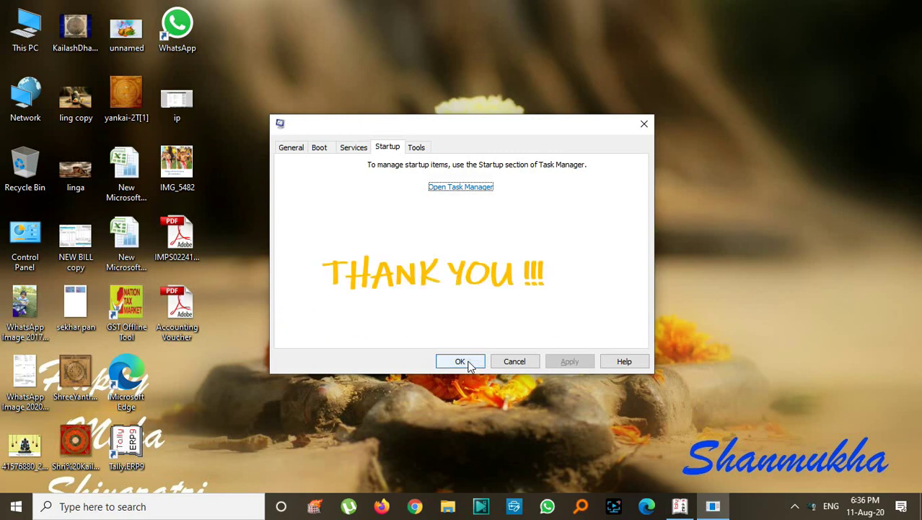
Refresh the desktop.
right_click(488, 206)
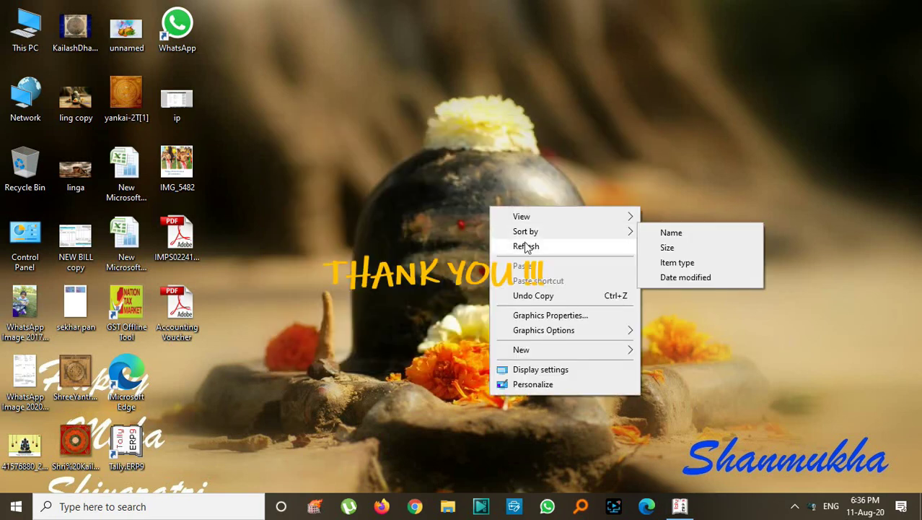